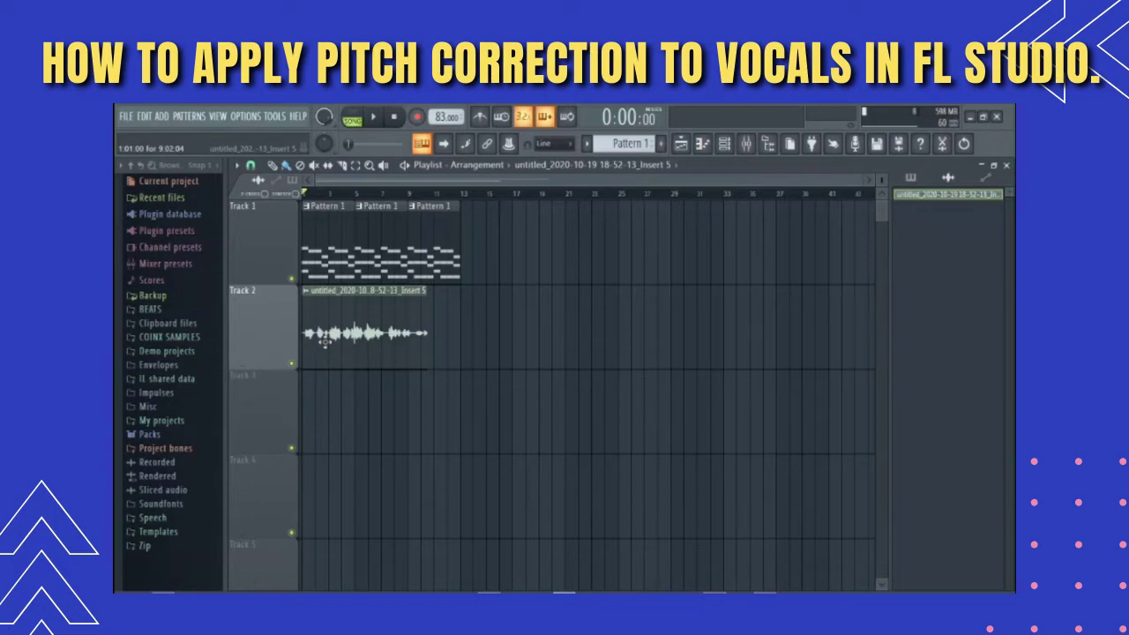
- Play the song, then double Pattern 1's chord notes with Ctrl+B in the Piano roll
{"action": "left_click", "coordinate": [374, 118]}
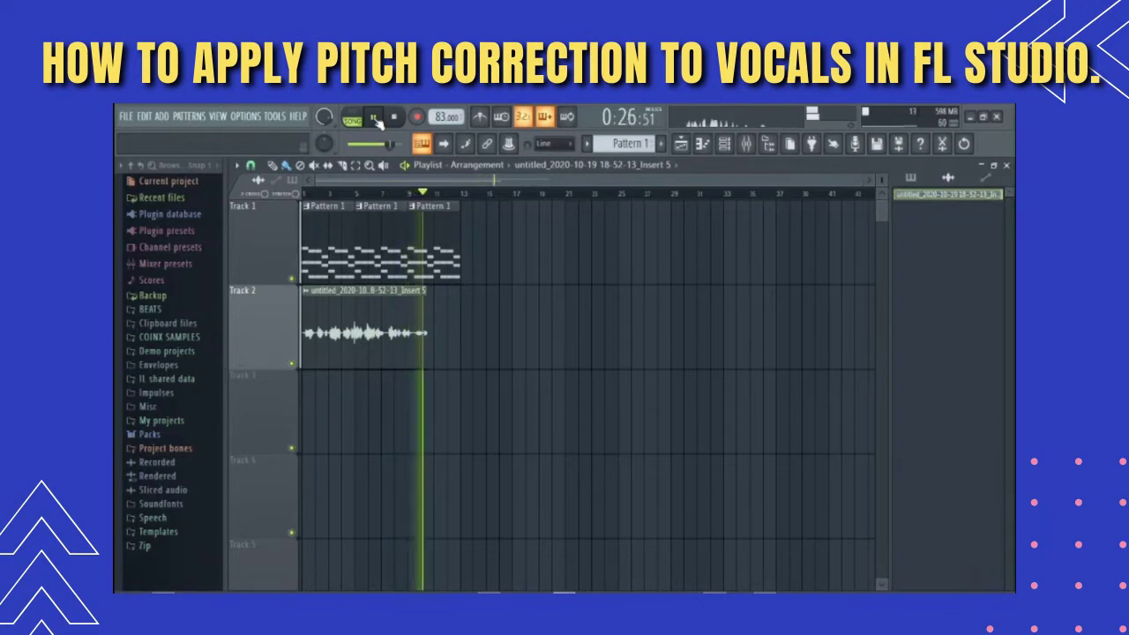
{"action": "key", "text": "space"}
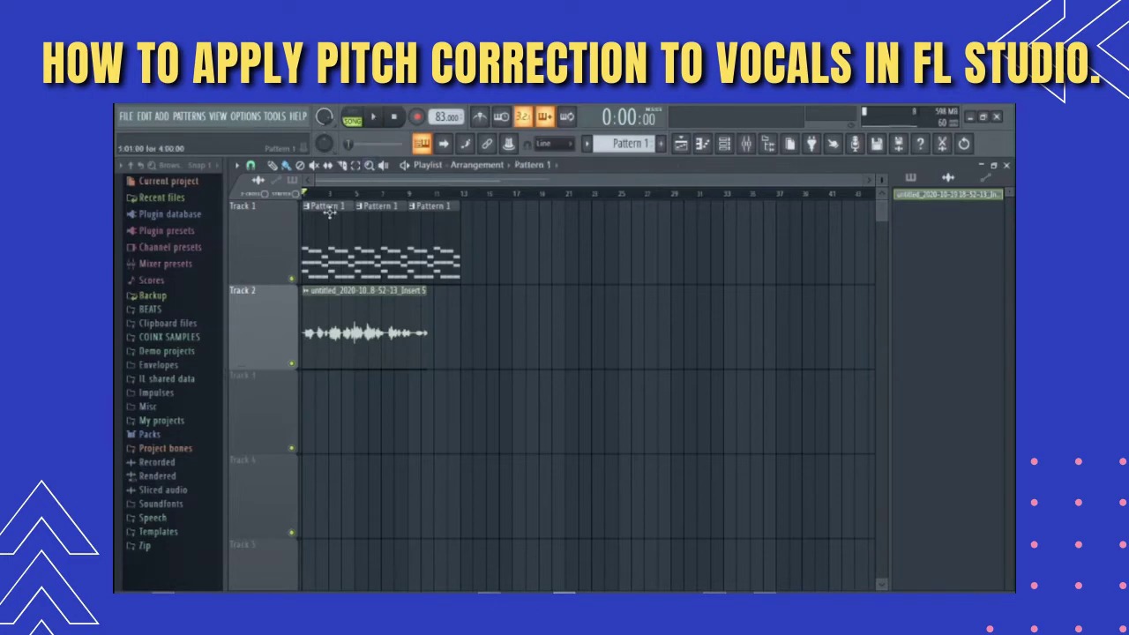
{"action": "double_click", "coordinate": [385, 240]}
{"action": "key", "text": "ctrl+b"}
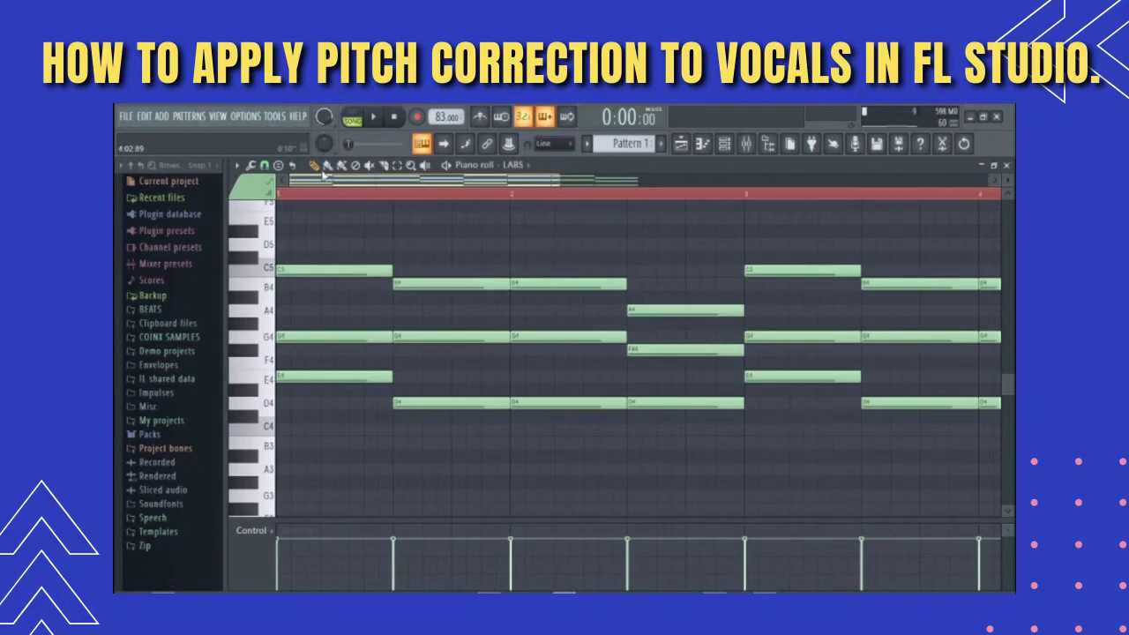
{"action": "left_click_drag", "start_coordinate": [561, 180], "coordinate": [889, 175]}
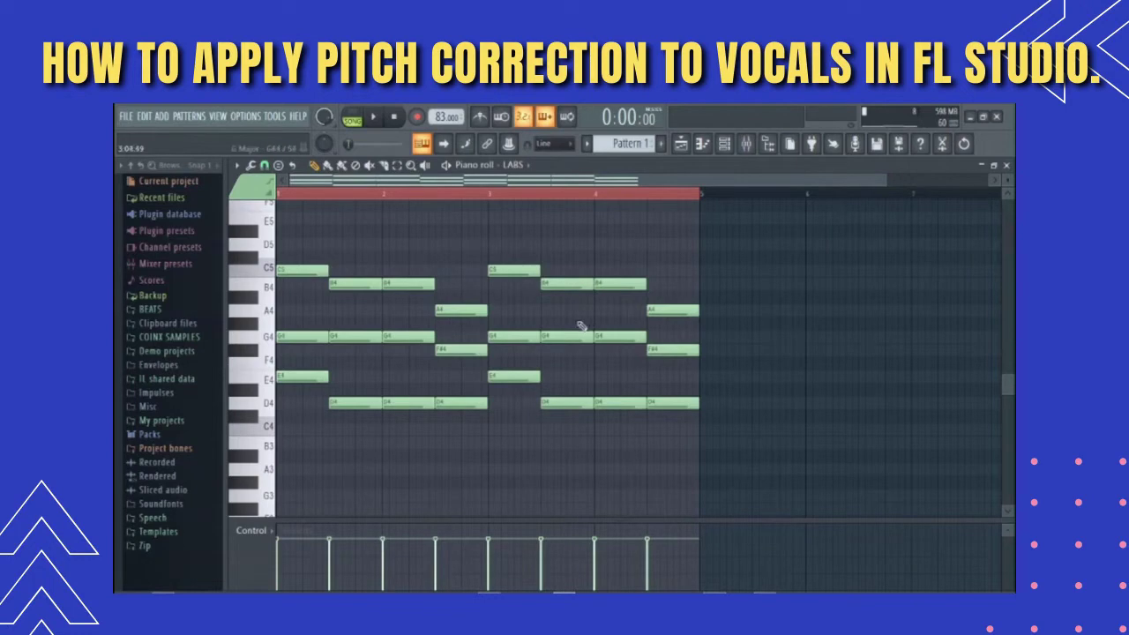
{"action": "left_click", "coordinate": [1006, 166]}
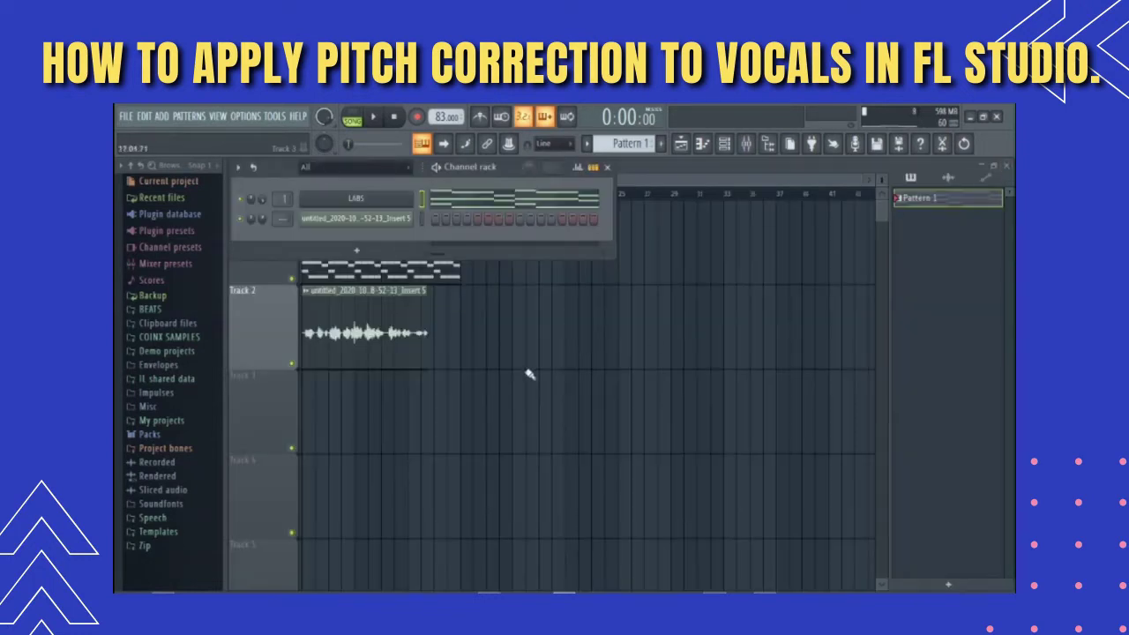
- Open the vocal clip's channel settings and send its waveform to the Newtone pitch corrector
{"action": "double_click", "coordinate": [310, 296]}
{"action": "left_click_drag", "start_coordinate": [221, 156], "coordinate": [549, 153]}
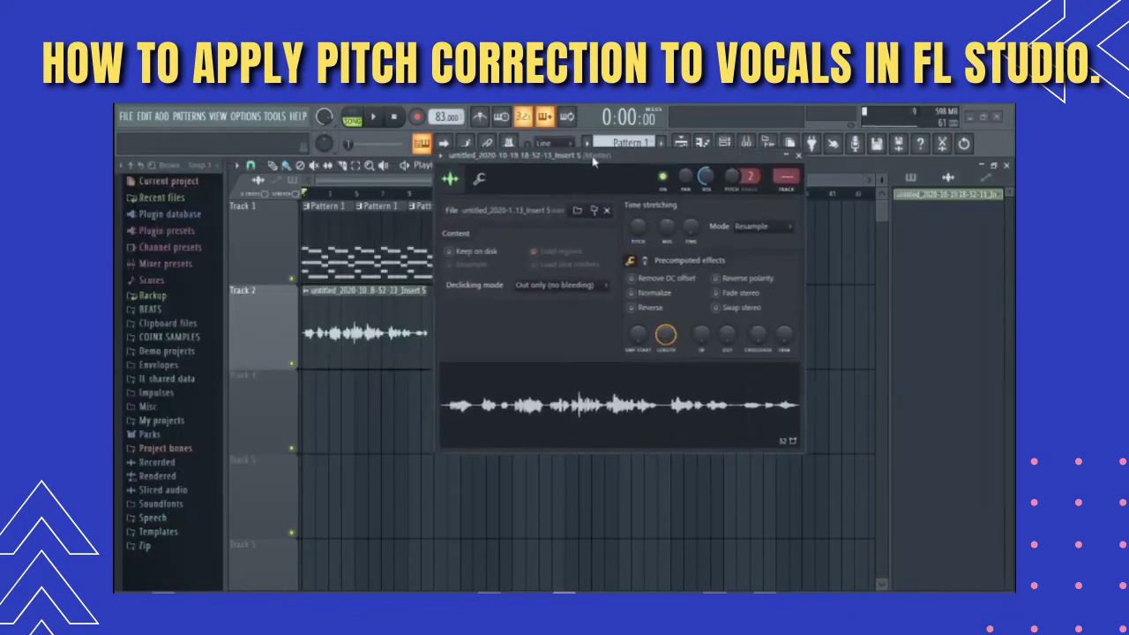
{"action": "right_click", "coordinate": [619, 399]}
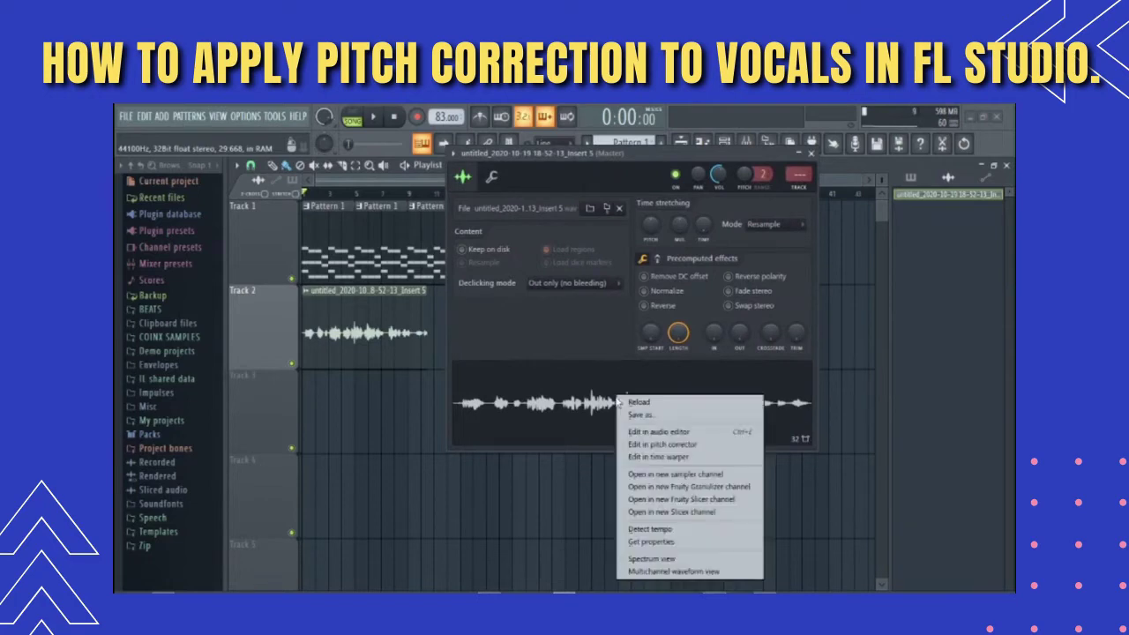
{"action": "left_click", "coordinate": [685, 446]}
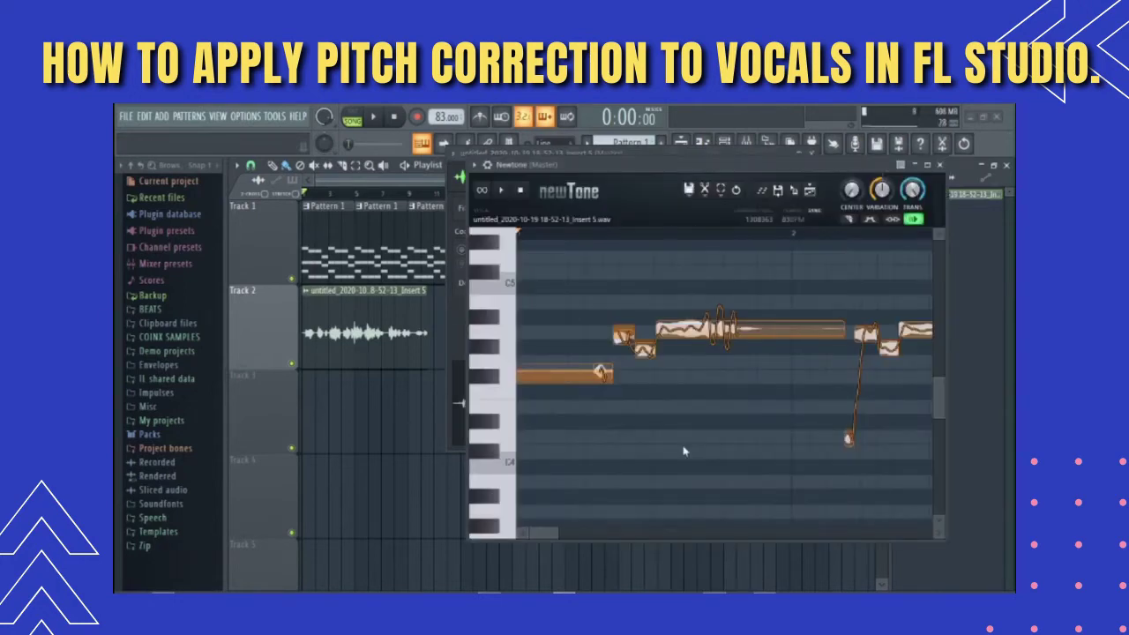
- Maximize Newtone, dismiss the notification covering the notes, and scroll the grid up
{"action": "double_click", "coordinate": [685, 167]}
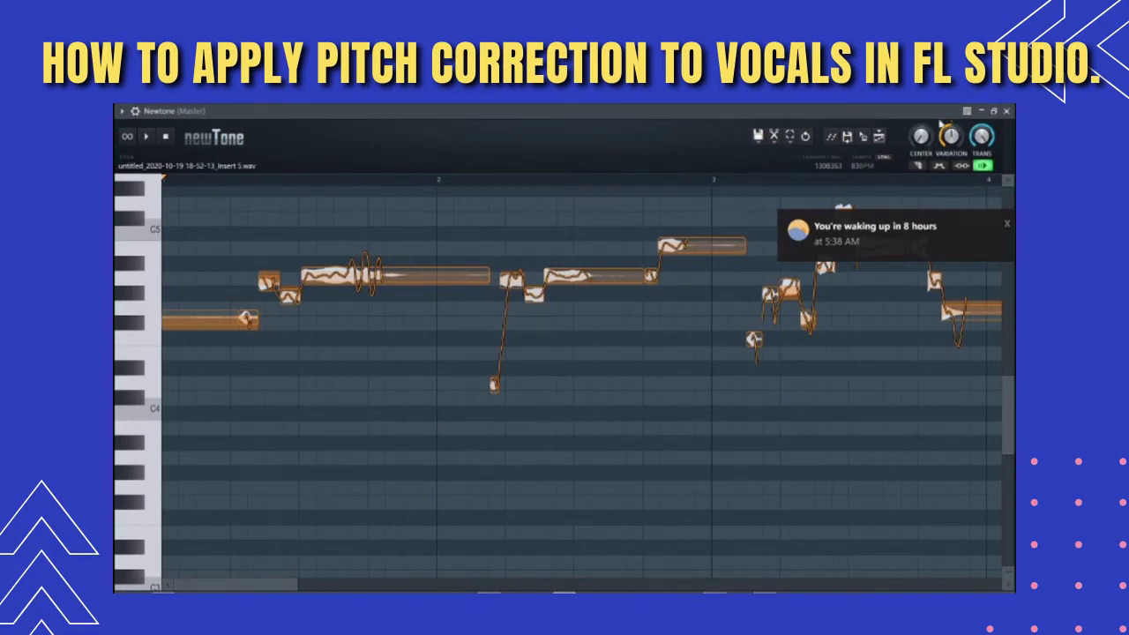
{"action": "left_click", "coordinate": [1006, 227]}
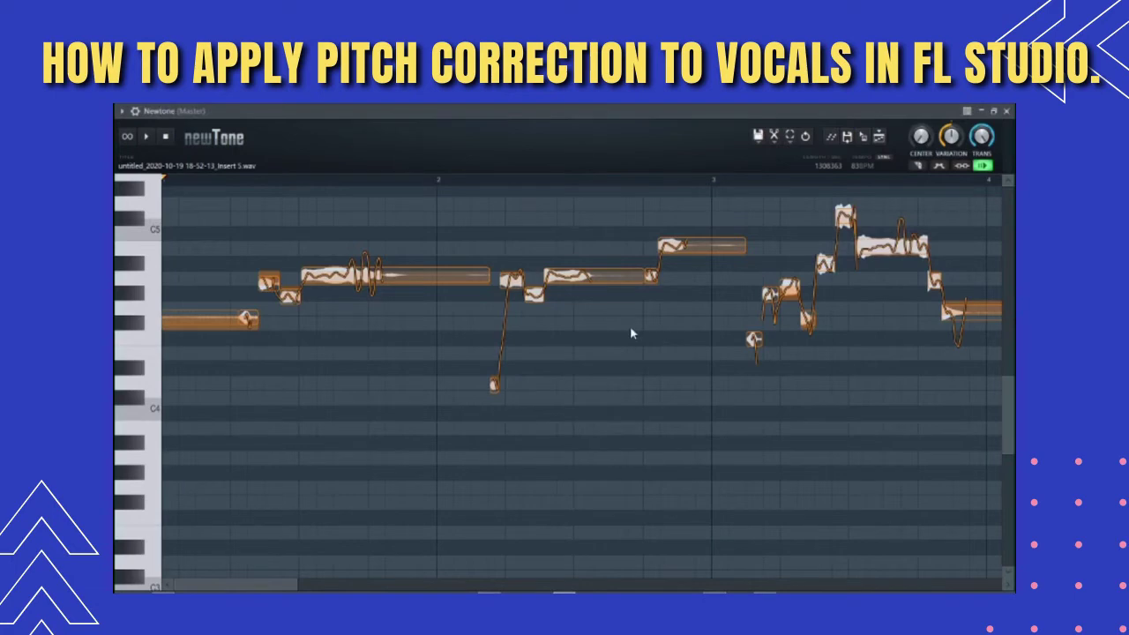
{"action": "scroll", "coordinate": [1009, 421], "scroll_direction": "up", "scroll_amount": 4}
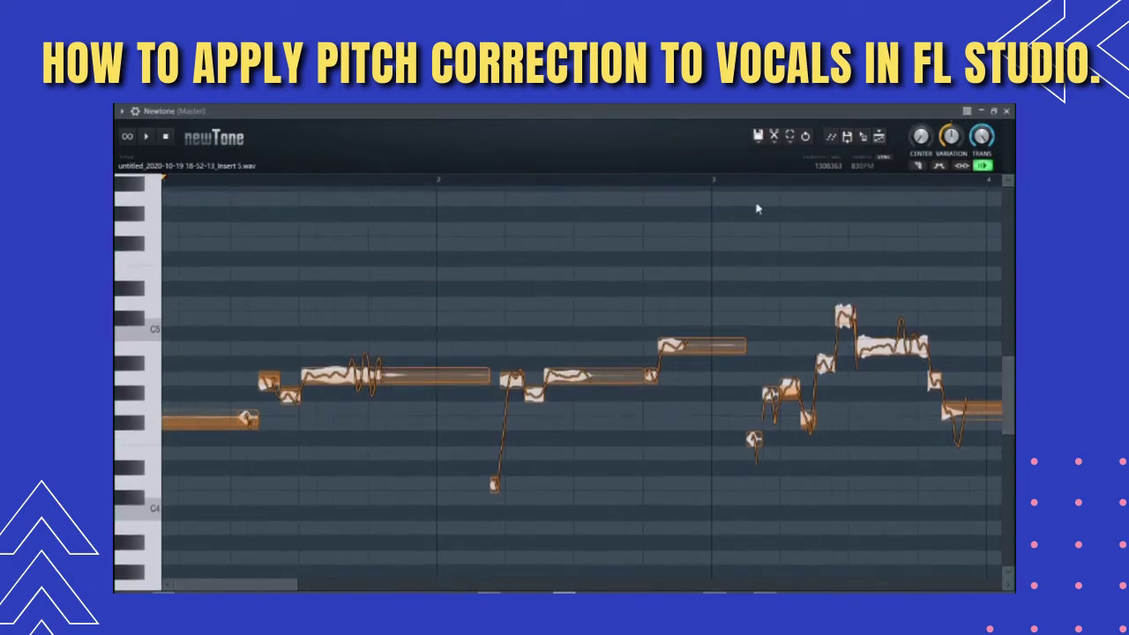
{"action": "left_click", "coordinate": [774, 137]}
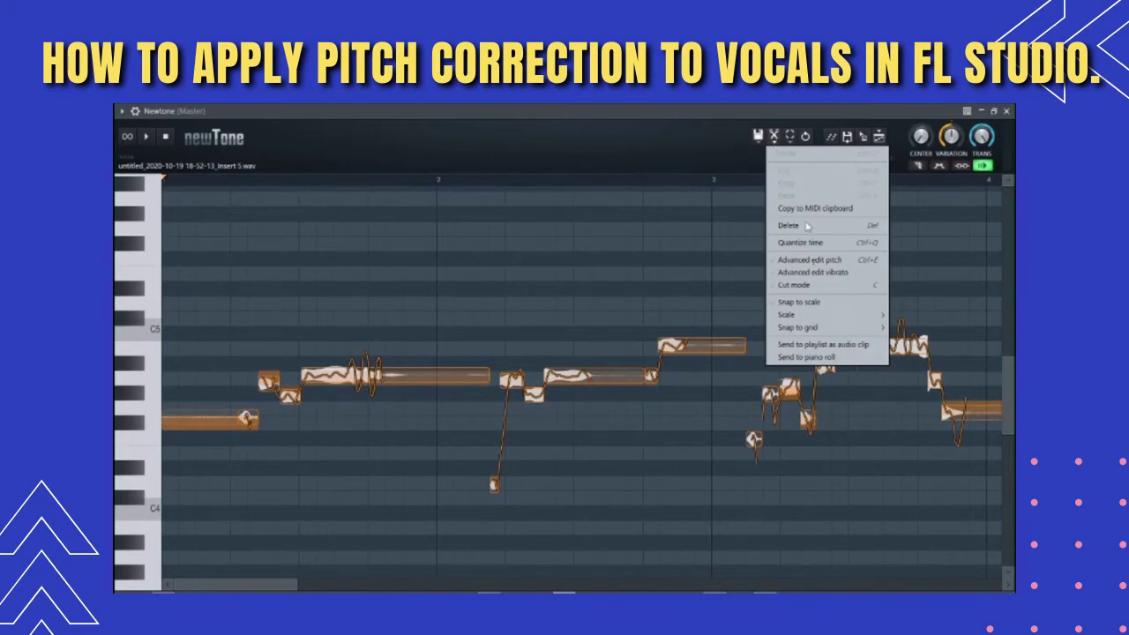
- Turn on Snap to scale and set Newtone's correction scale to G major
{"action": "left_click", "coordinate": [787, 304]}
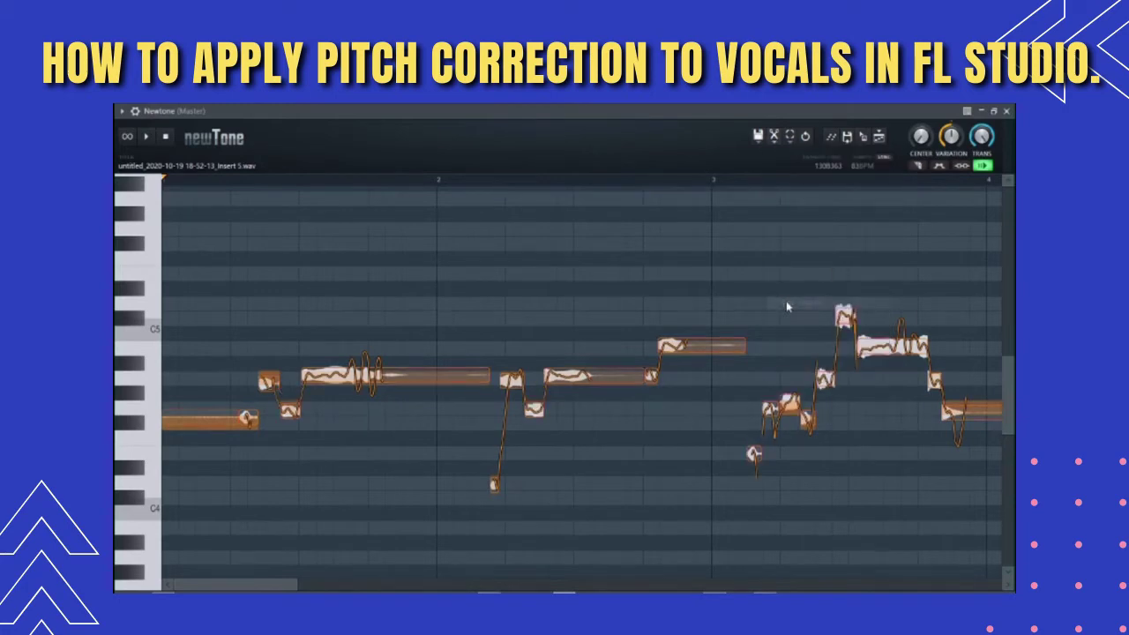
{"action": "left_click", "coordinate": [773, 136]}
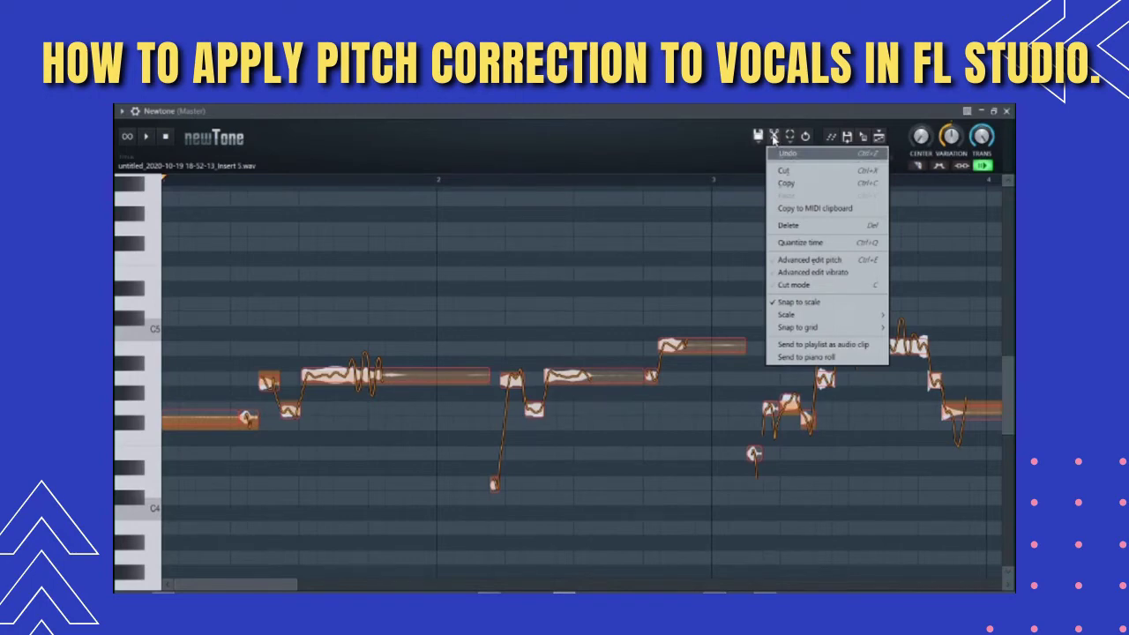
{"action": "left_click", "coordinate": [774, 137]}
{"action": "left_click", "coordinate": [773, 138]}
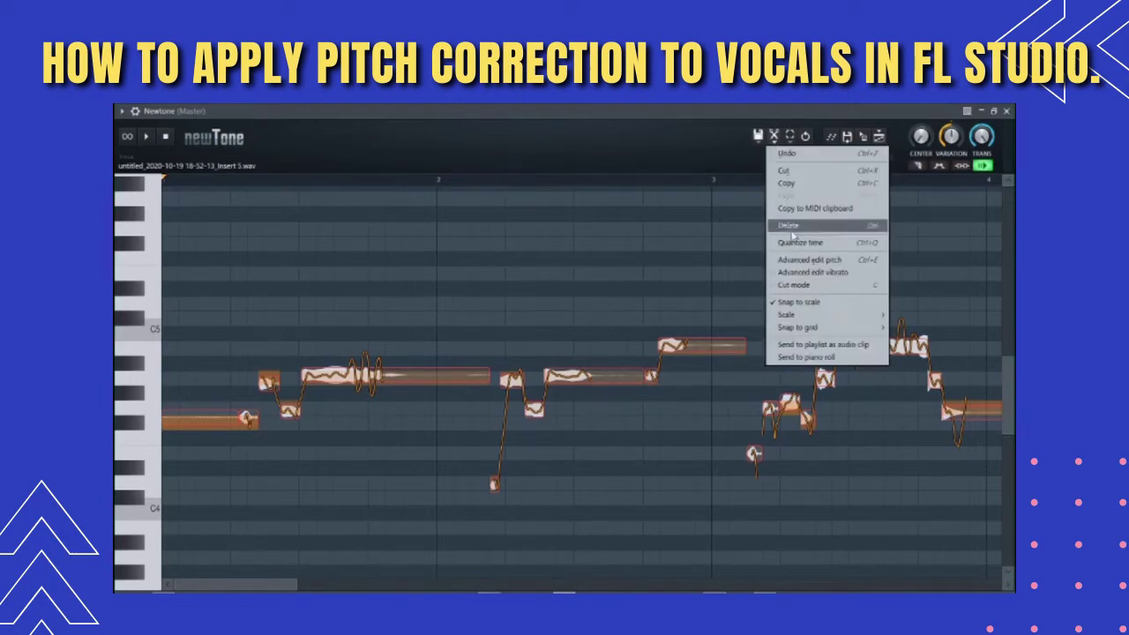
{"action": "mouse_move", "coordinate": [795, 316]}
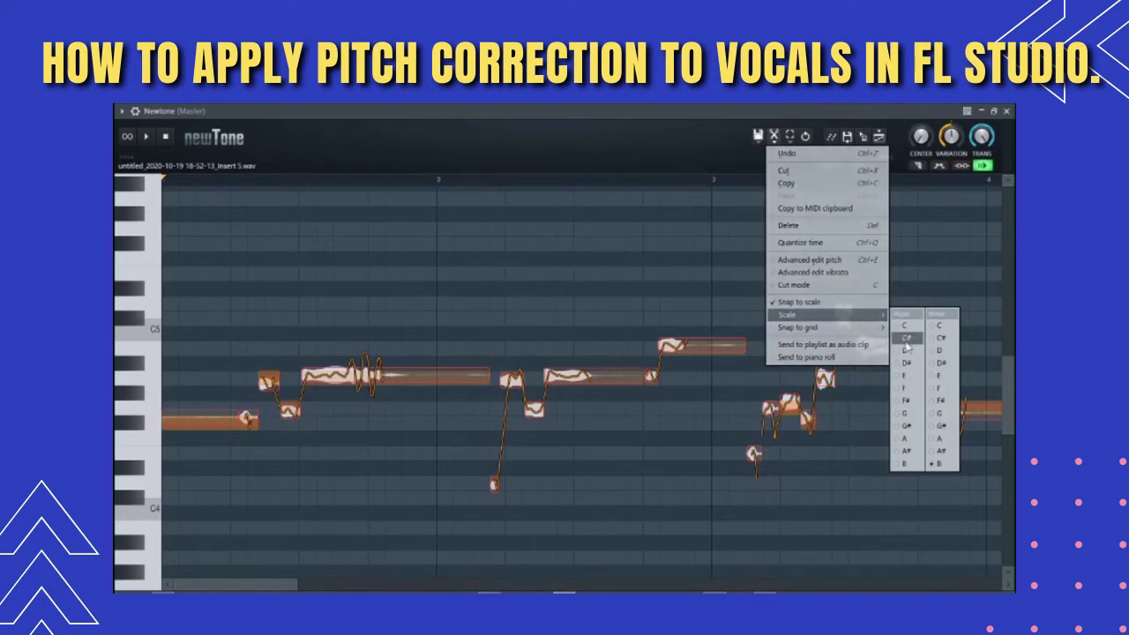
{"action": "left_click", "coordinate": [898, 414]}
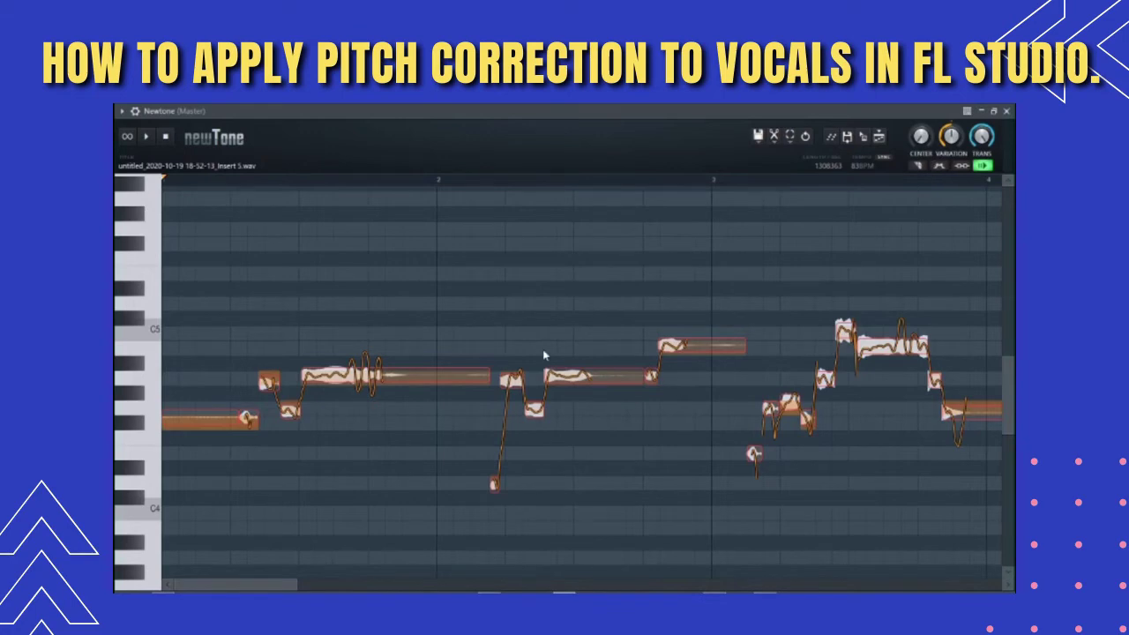
{"action": "scroll", "coordinate": [566, 318], "scroll_direction": "down", "scroll_amount": 6}
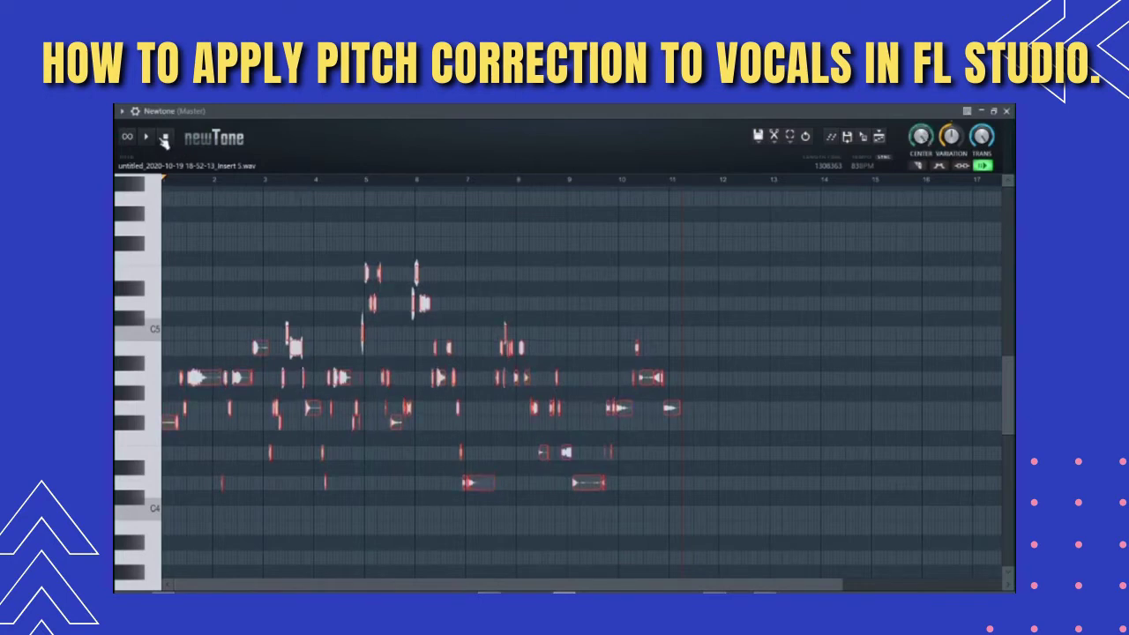
{"action": "left_click", "coordinate": [149, 136]}
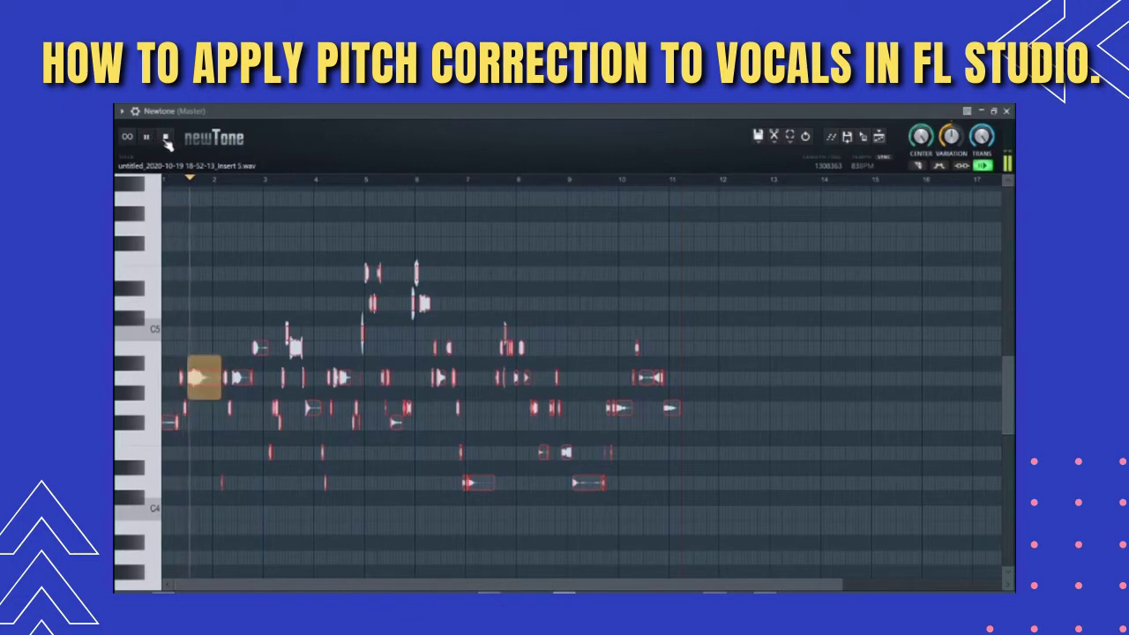
{"action": "left_click", "coordinate": [164, 137]}
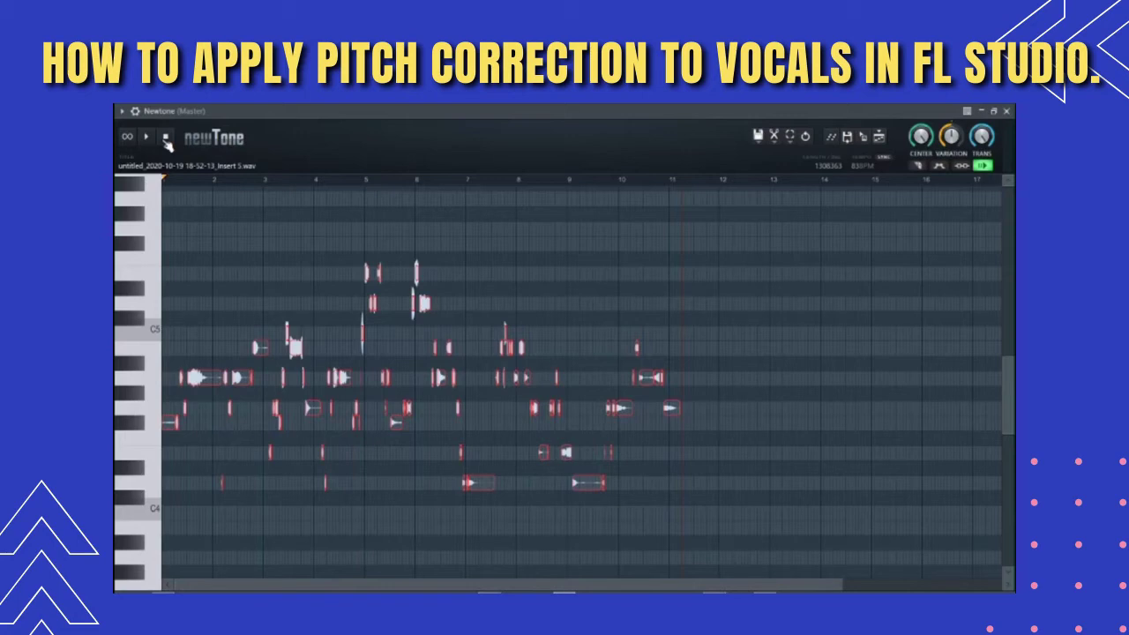
{"action": "key", "text": "space"}
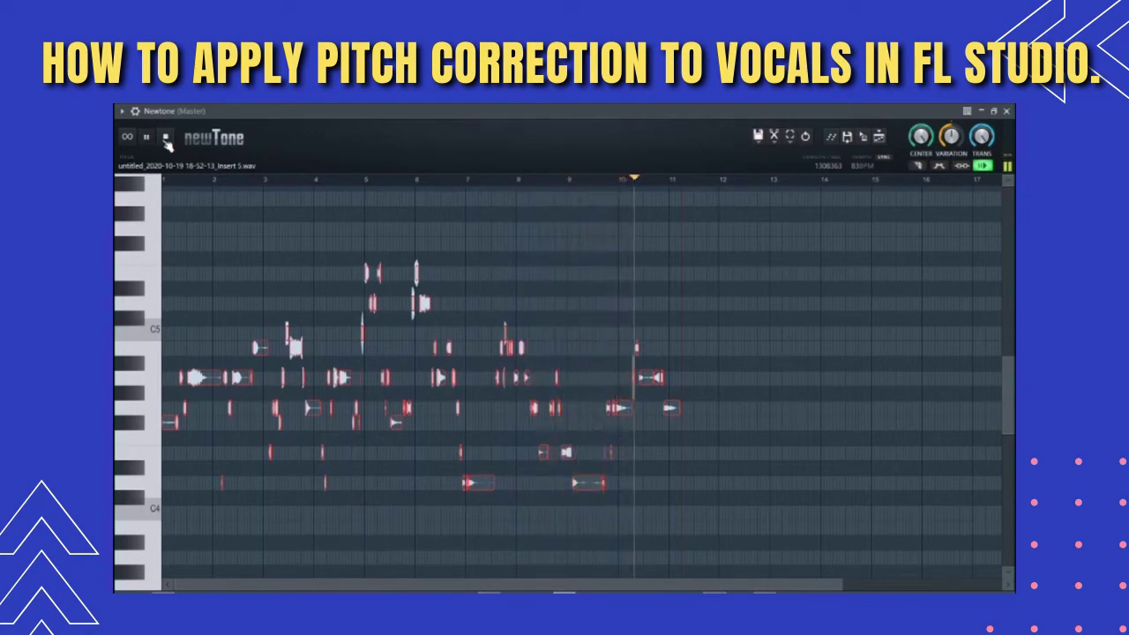
{"action": "left_click", "coordinate": [166, 139]}
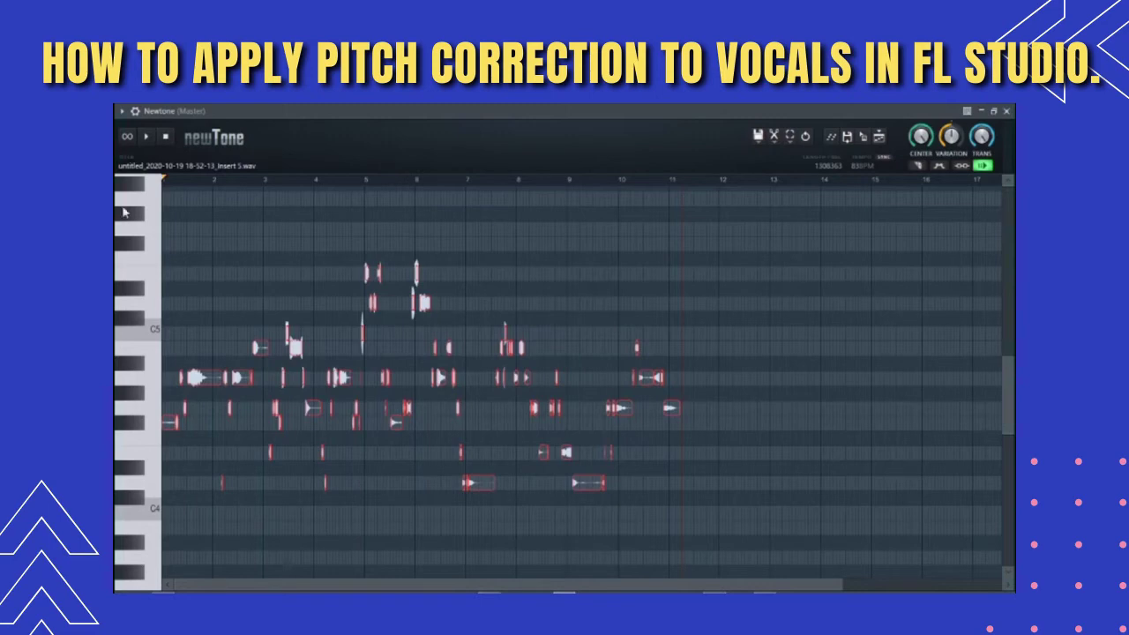
{"action": "scroll", "coordinate": [228, 191], "scroll_direction": "up", "scroll_amount": 5}
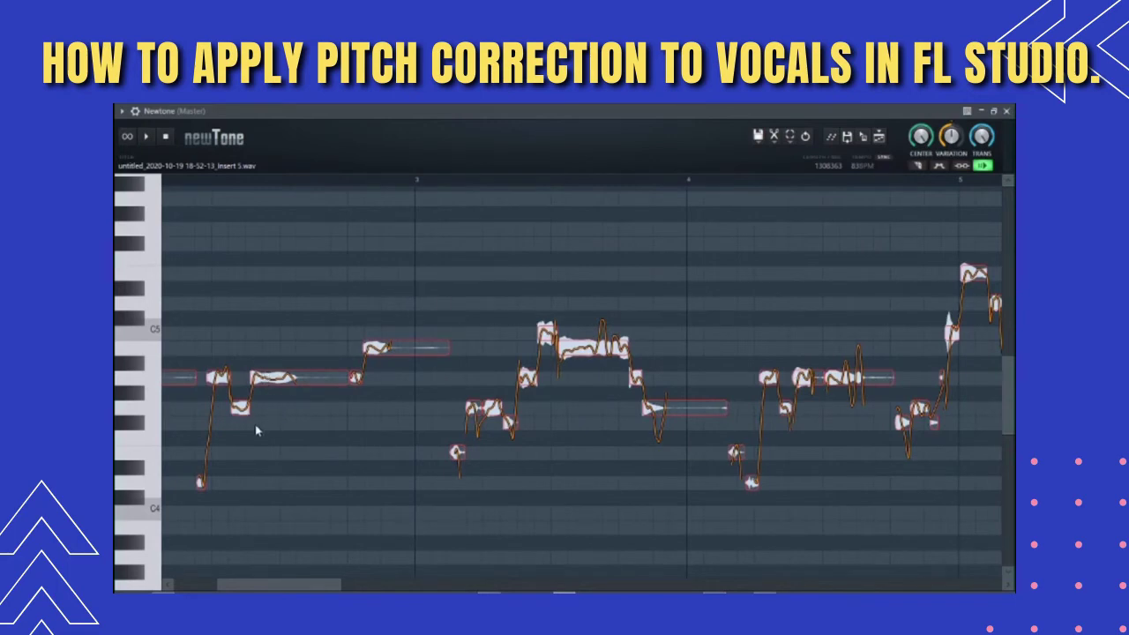
- Drag the short note before the long held note down from G4 to E4 and play it back
{"action": "left_click", "coordinate": [282, 467]}
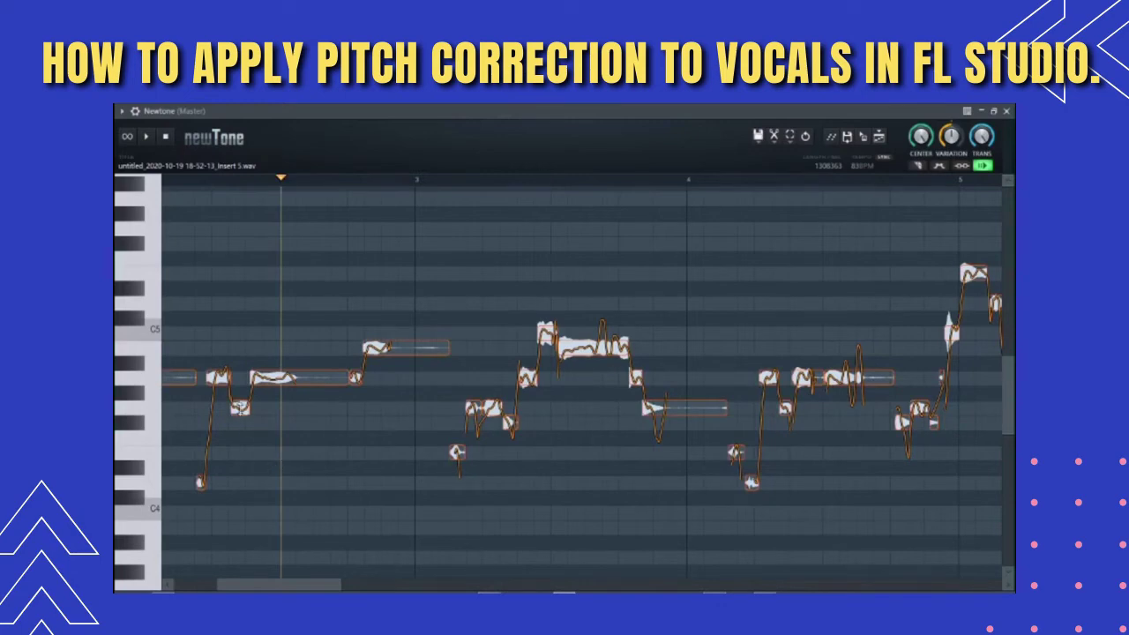
{"action": "left_click_drag", "start_coordinate": [240, 409], "coordinate": [240, 452]}
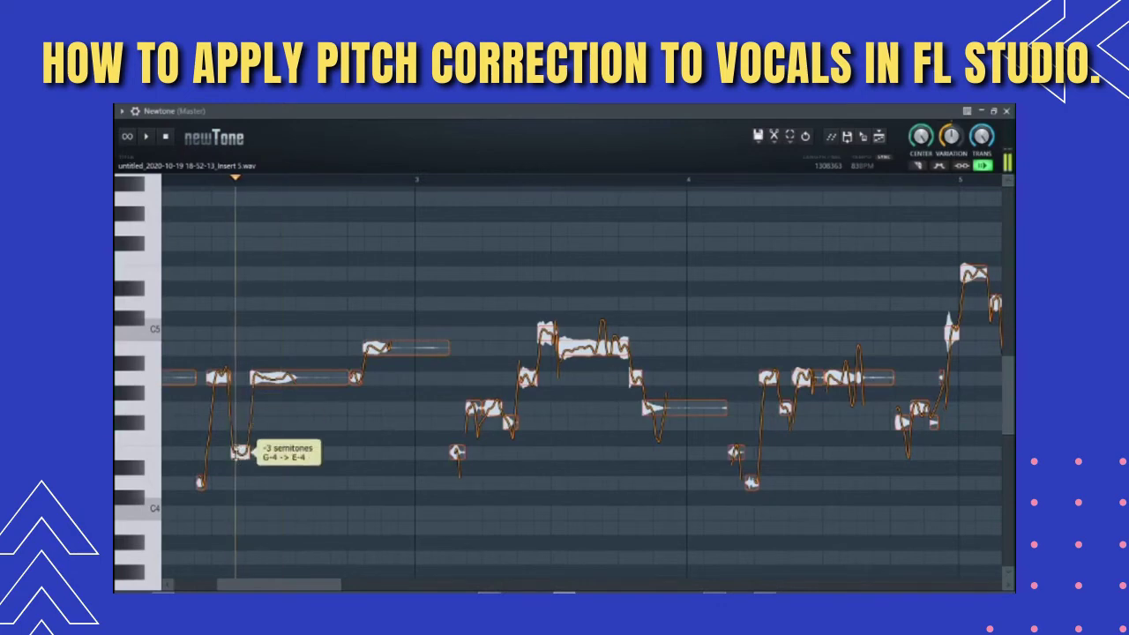
{"action": "left_click_drag", "start_coordinate": [164, 185], "coordinate": [154, 182]}
{"action": "key", "text": "space"}
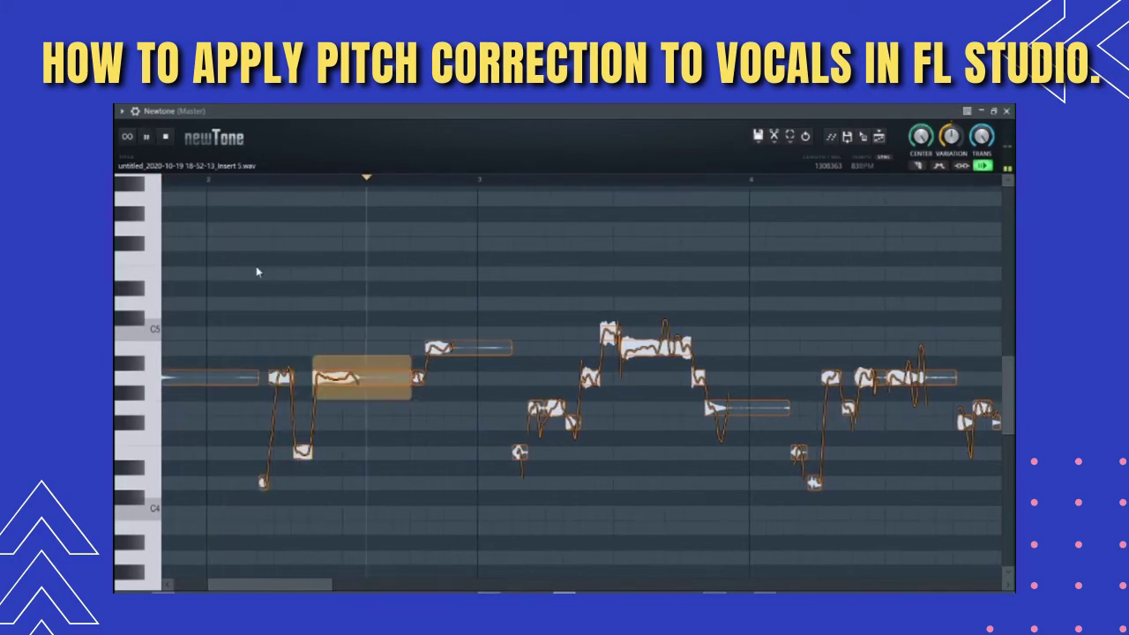
{"action": "key", "text": "space"}
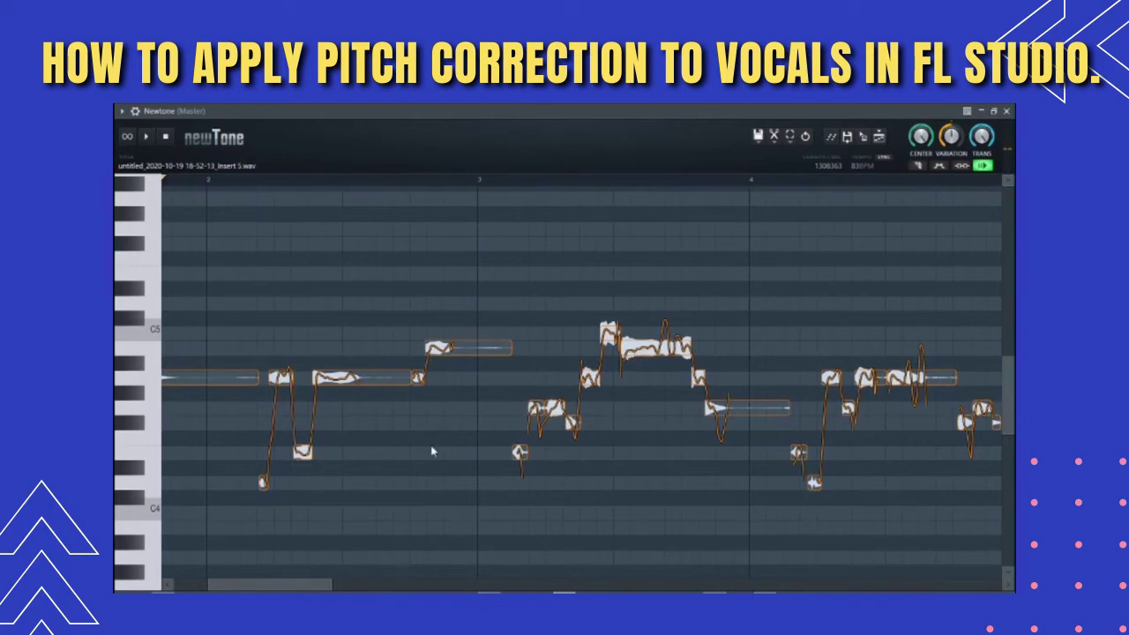
- Raise the short note two semitones from E4 to F#4 and listen to the result
{"action": "left_click", "coordinate": [303, 453]}
{"action": "left_click_drag", "start_coordinate": [303, 452], "coordinate": [301, 408]}
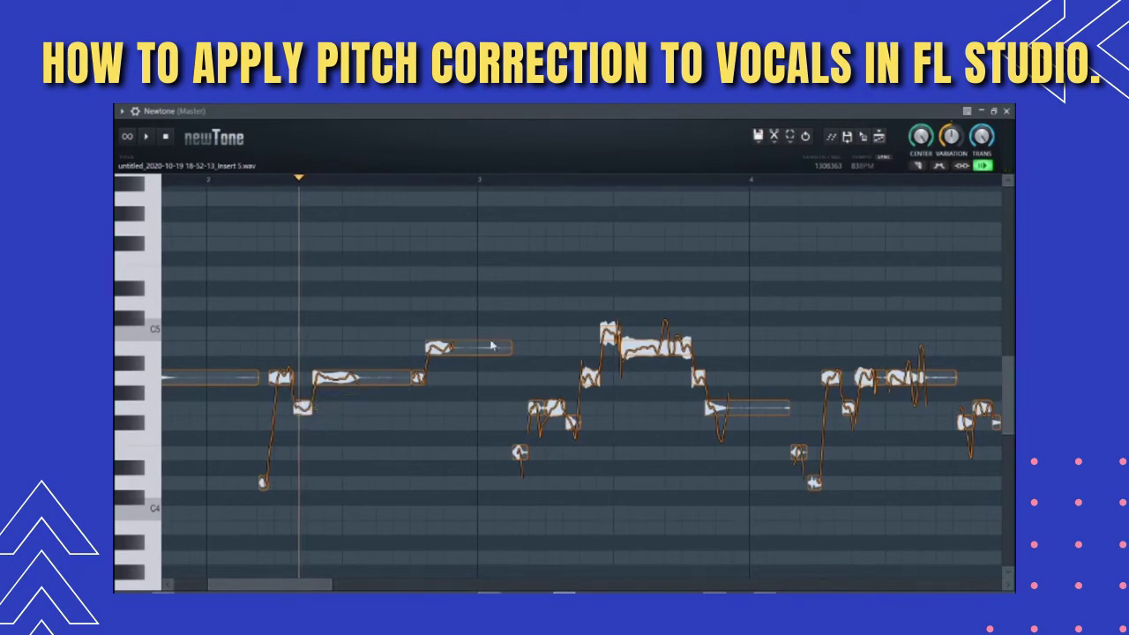
{"action": "scroll", "coordinate": [262, 241], "scroll_direction": "left", "scroll_amount": 3}
{"action": "key", "text": "space"}
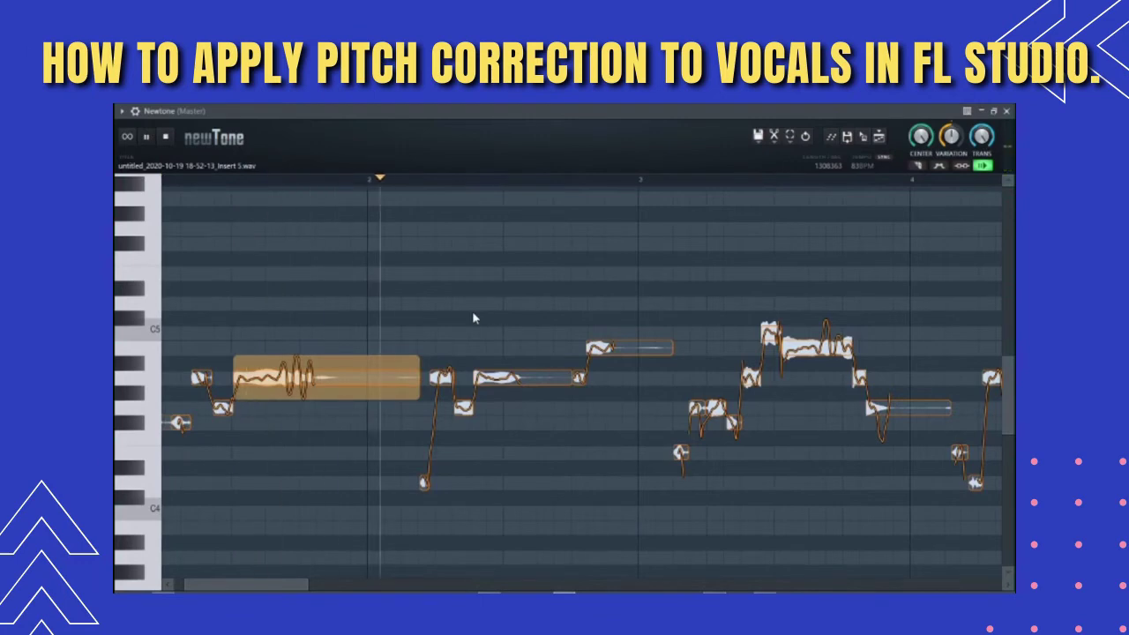
{"action": "key", "text": "space"}
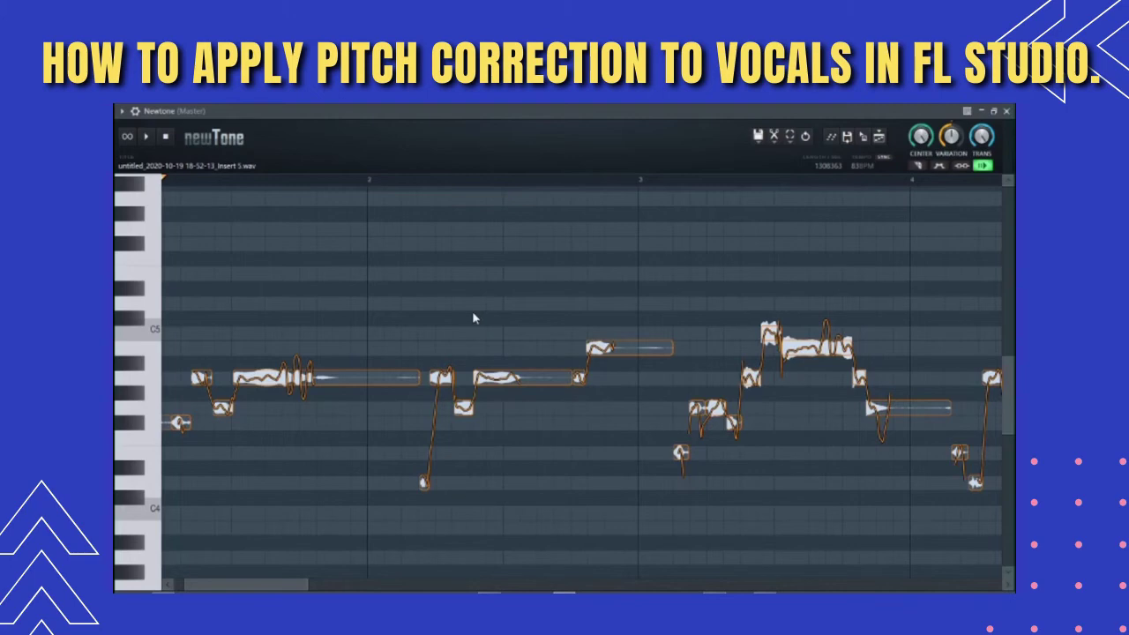
- Drag the corrected audio from Newtone onto Track 2 of the playlist, then close Newtone
{"action": "left_click", "coordinate": [993, 111]}
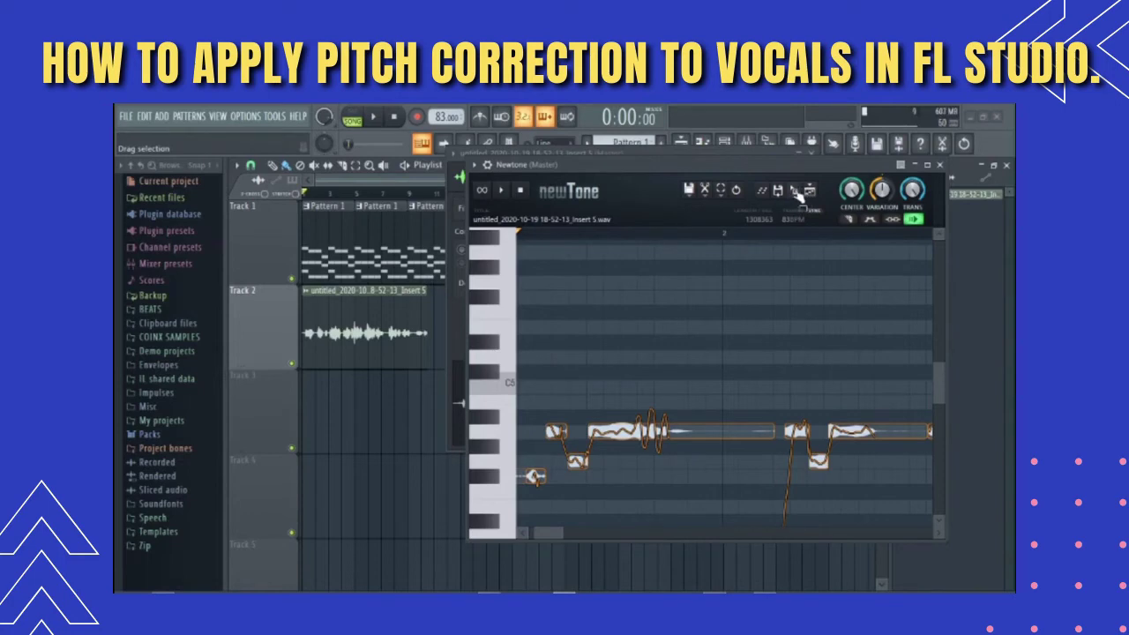
{"action": "left_click_drag", "start_coordinate": [796, 194], "coordinate": [320, 348]}
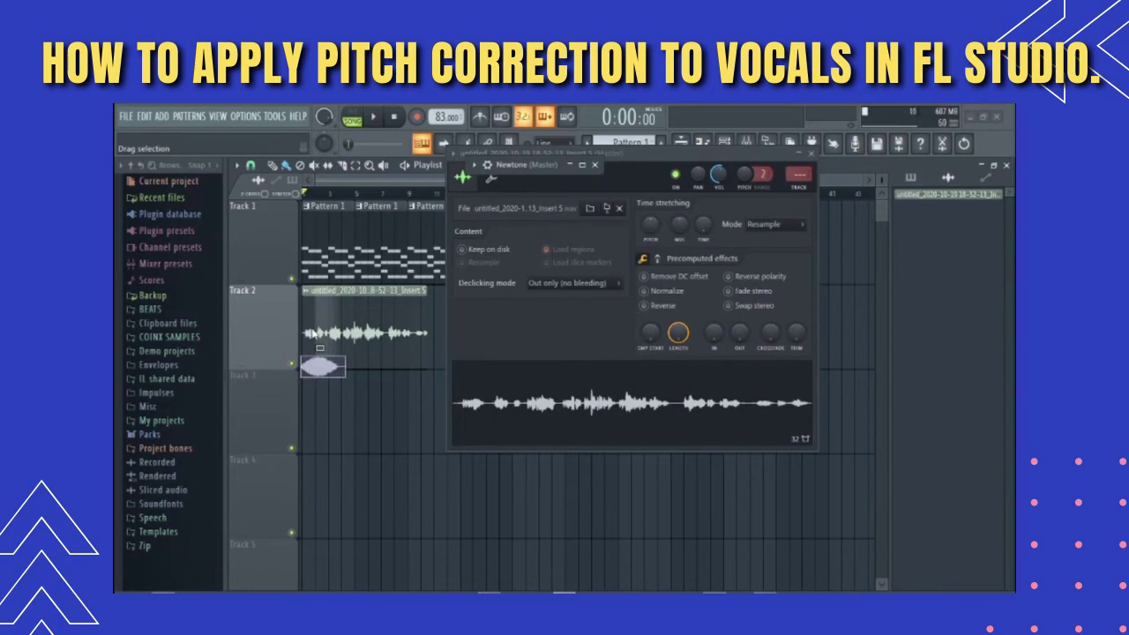
{"action": "left_click_drag", "start_coordinate": [320, 348], "coordinate": [319, 347]}
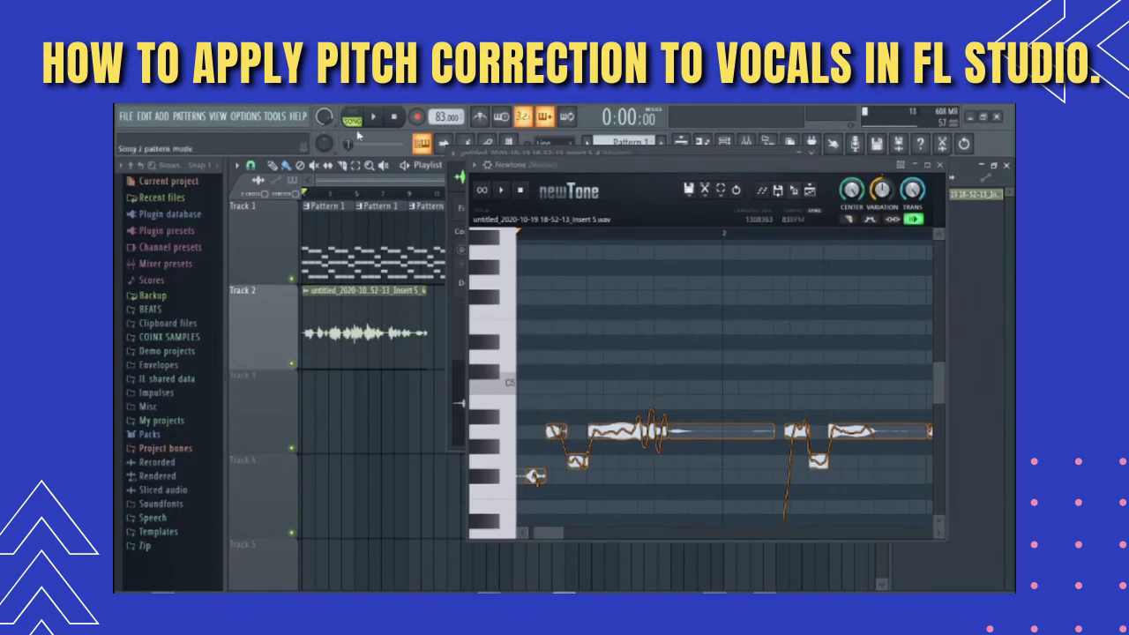
{"action": "left_click", "coordinate": [940, 165]}
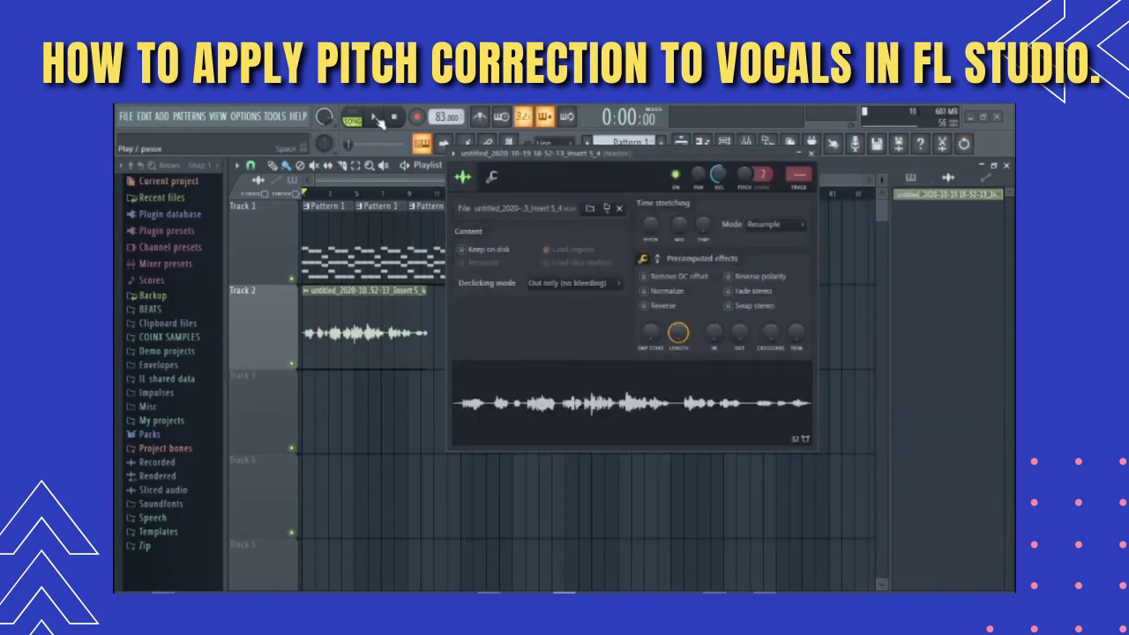
- Close the channel settings, then play the arrangement with the corrected vocal and stop it
{"action": "left_click", "coordinate": [811, 155]}
{"action": "left_click", "coordinate": [372, 117]}
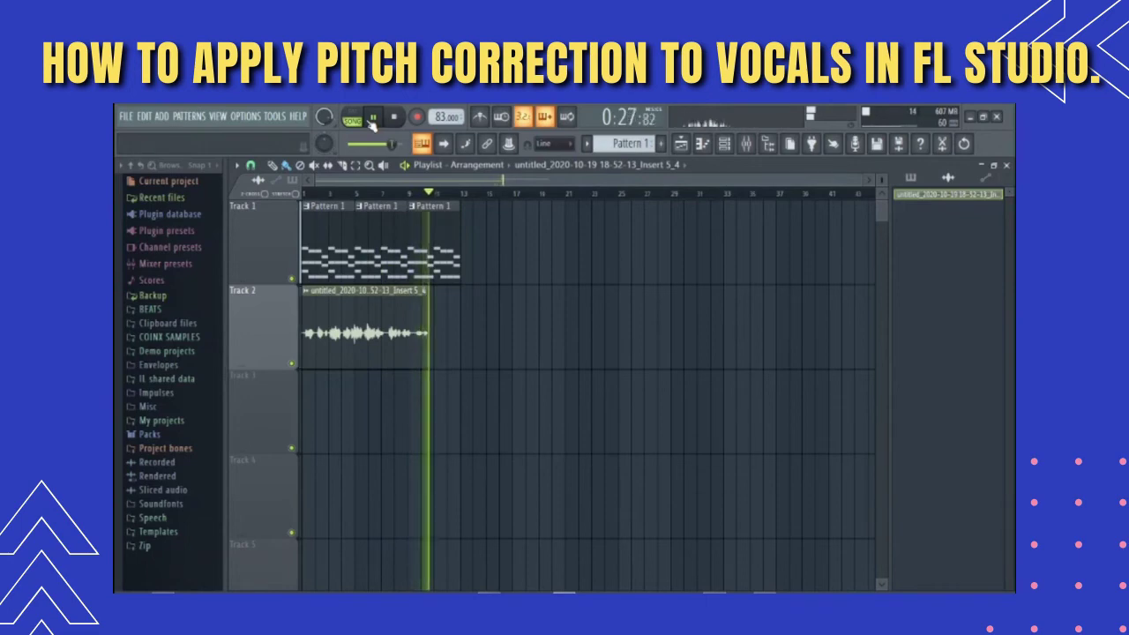
{"action": "key", "text": "space"}
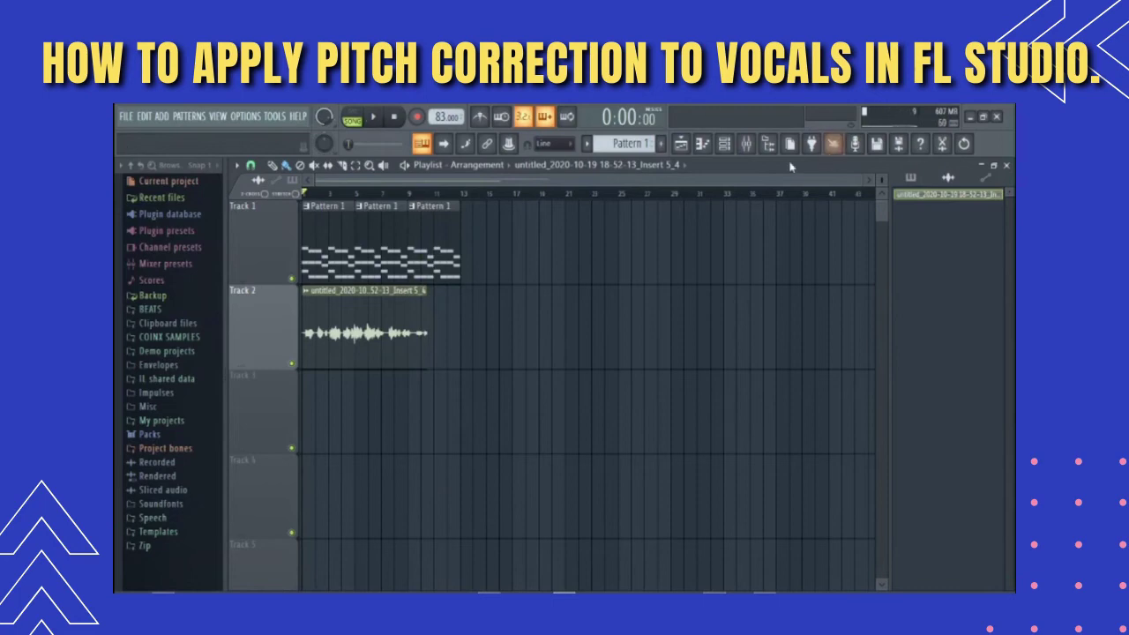
- Reopen Newtone from the Master insert's effect slot in the Mixer and maximize it
{"action": "left_click", "coordinate": [745, 143]}
{"action": "left_click", "coordinate": [322, 225]}
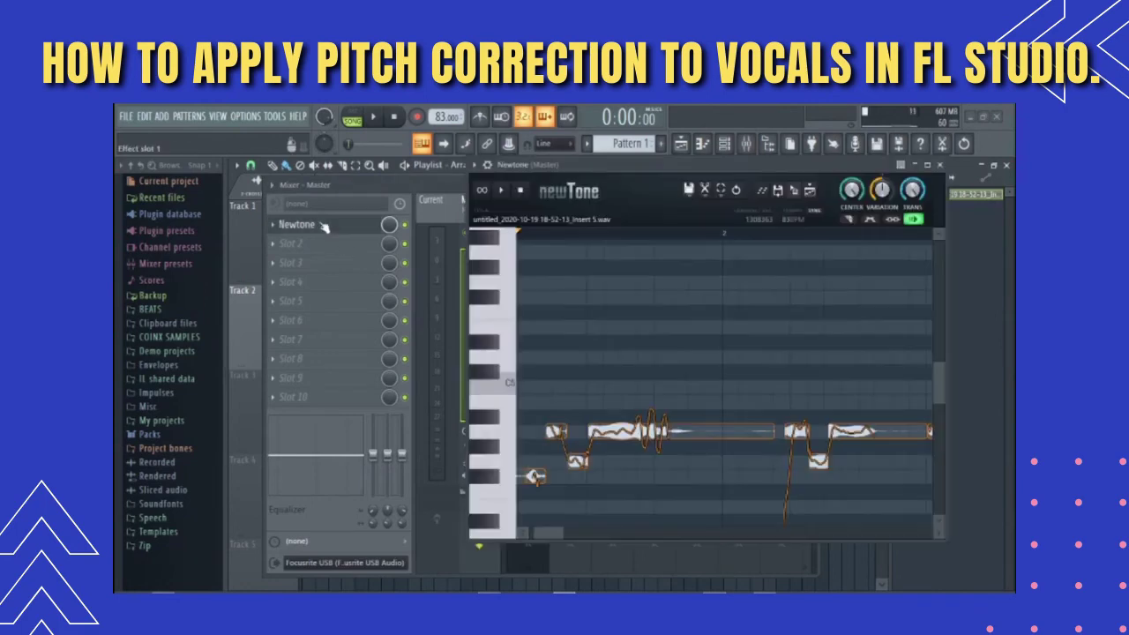
{"action": "double_click", "coordinate": [777, 165]}
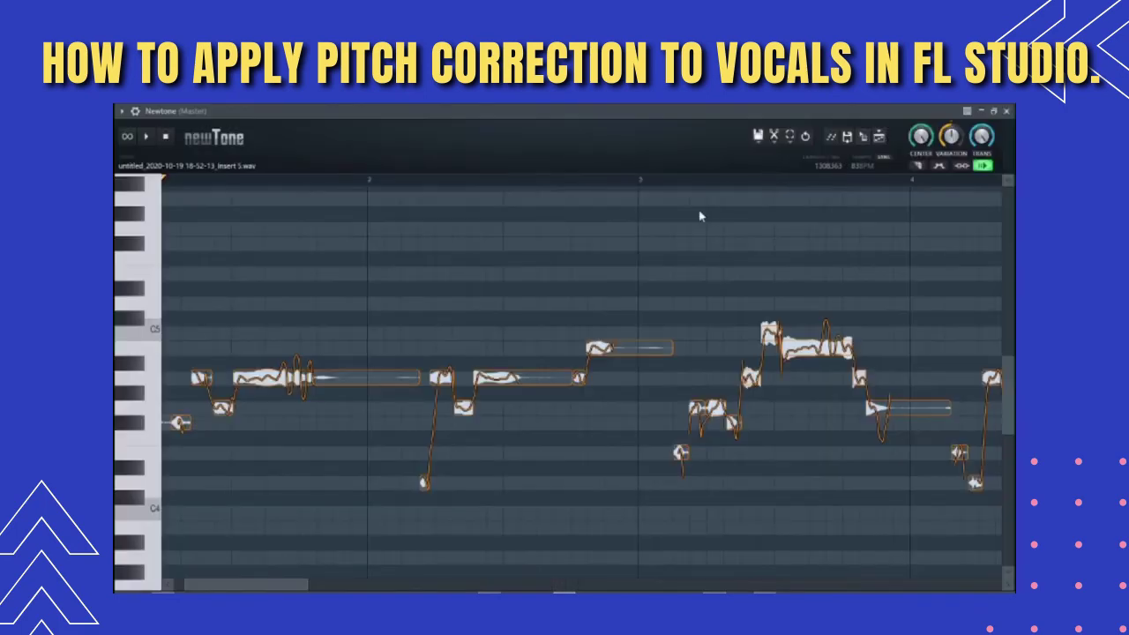
{"action": "left_click_drag", "start_coordinate": [303, 582], "coordinate": [235, 552]}
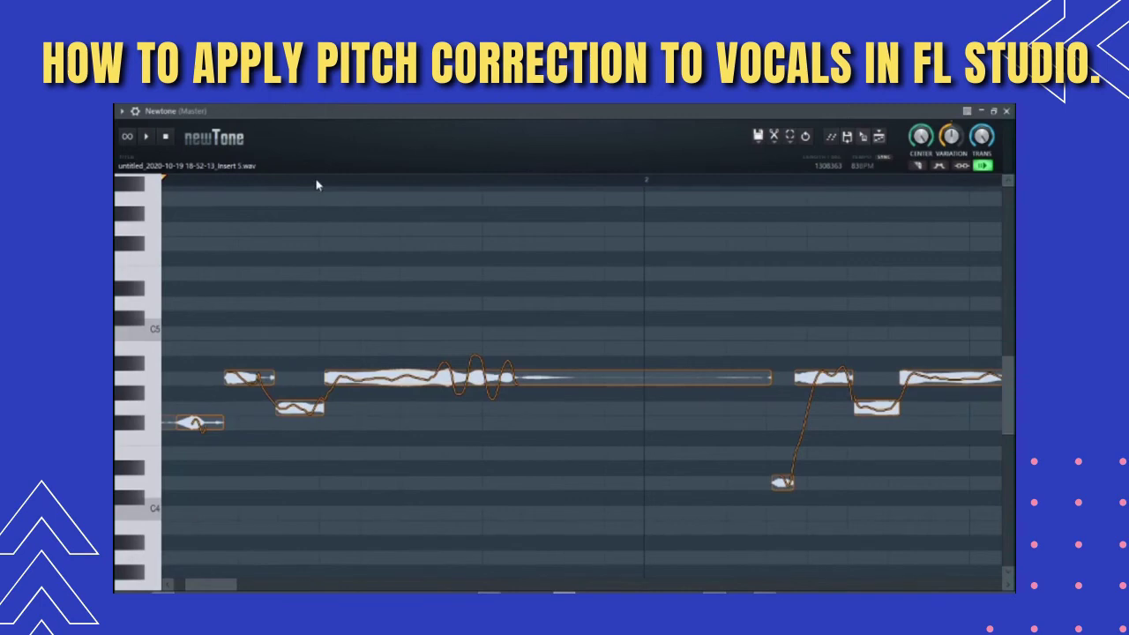
- Preview the long held note, then lower Newtone's VARIATION knob to flatten its wobble
{"action": "left_click", "coordinate": [146, 136]}
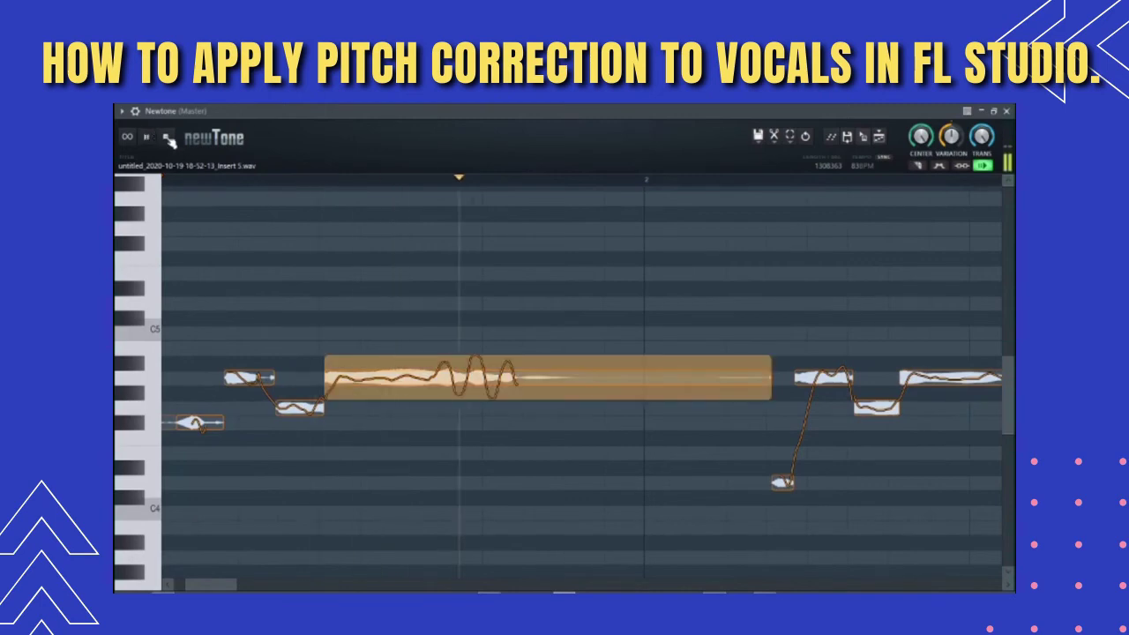
{"action": "left_click", "coordinate": [167, 138]}
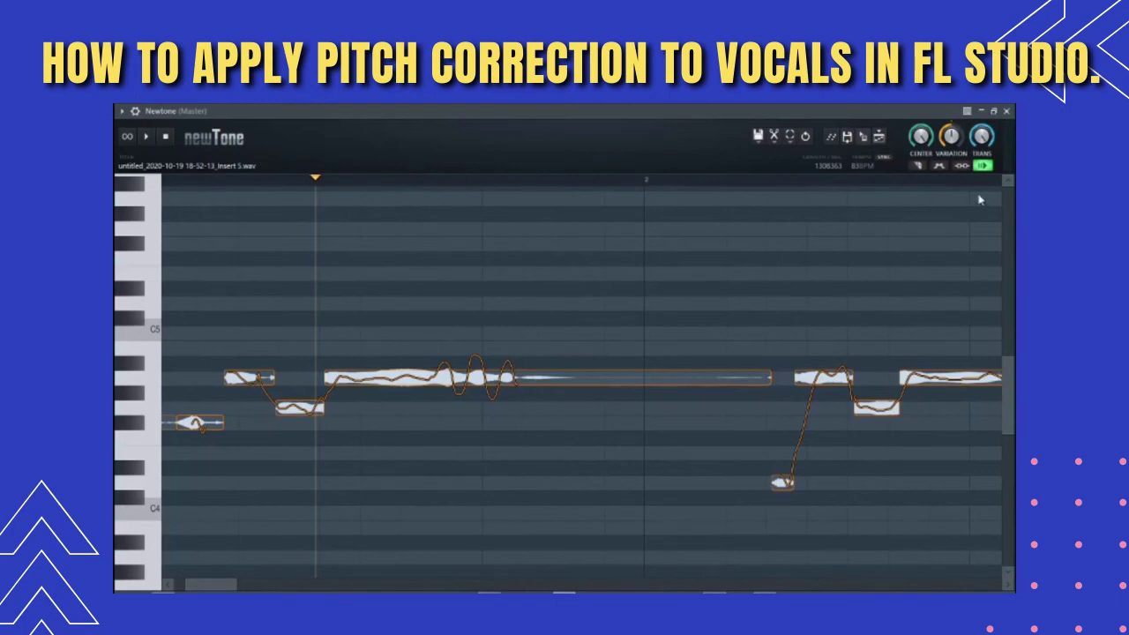
{"action": "left_click_drag", "start_coordinate": [963, 140], "coordinate": [953, 165]}
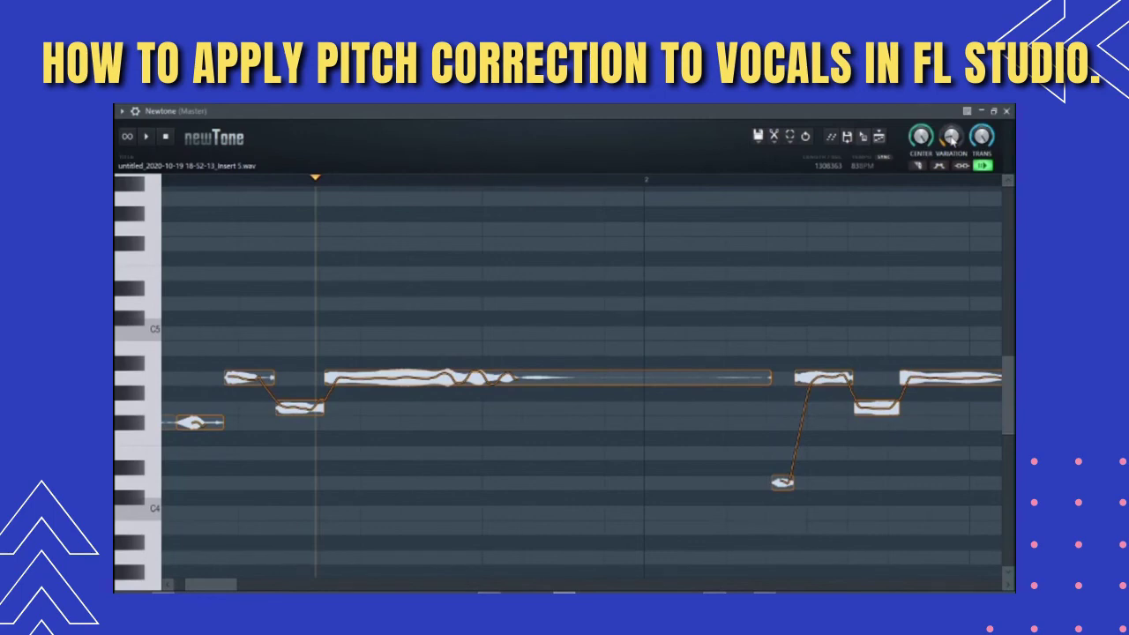
- Fine-tune Newtone's VARIATION control to adjust how much pitch variation the vocal keeps
{"action": "left_click_drag", "start_coordinate": [950, 139], "coordinate": [950, 140]}
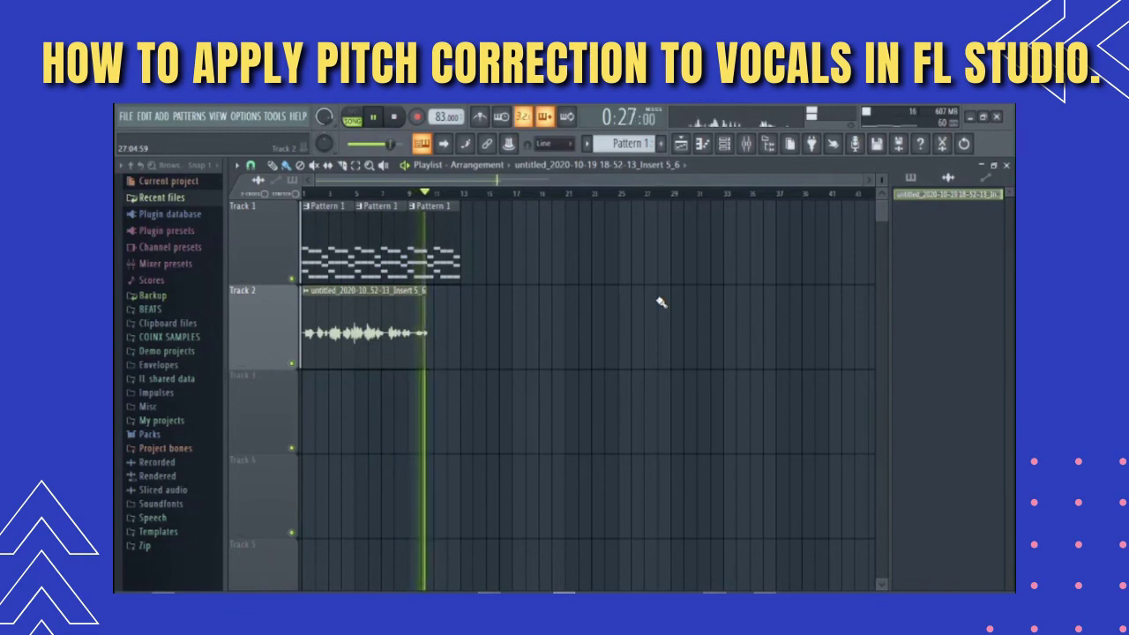
- Stop the playing arrangement with the Space key
{"action": "key", "text": "space"}
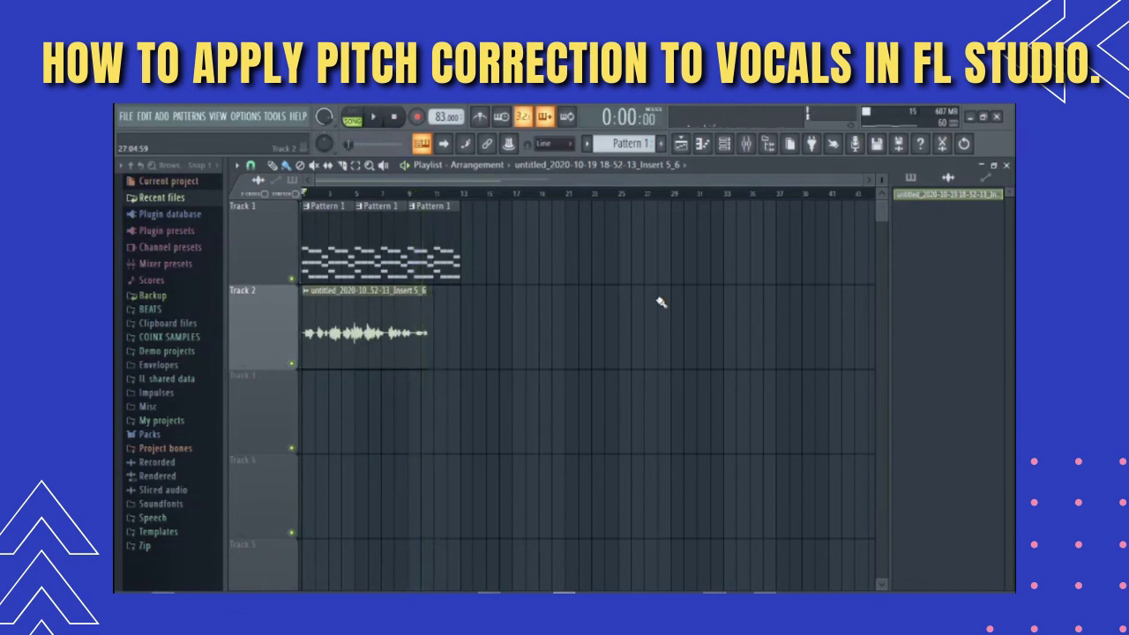